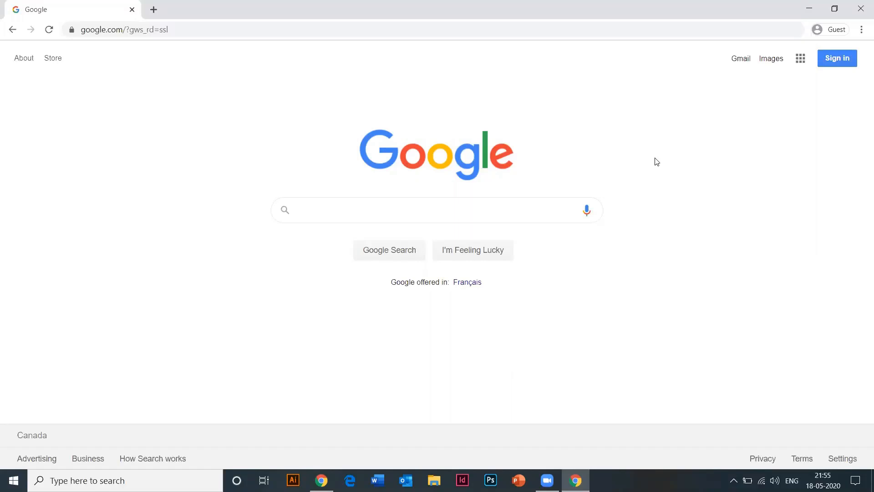
- Go to resumemaker.online from the Chrome address bar
{"action": "key", "text": "ctrl+l"}
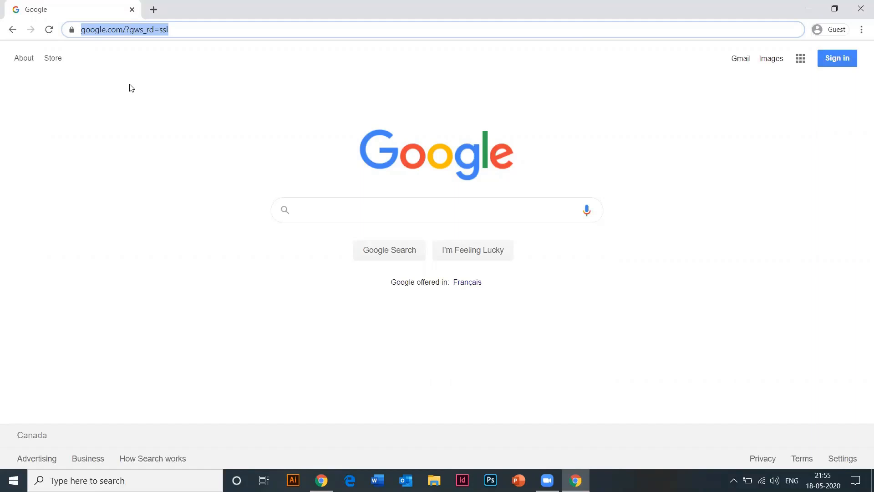
{"action": "type", "text": "resume"}
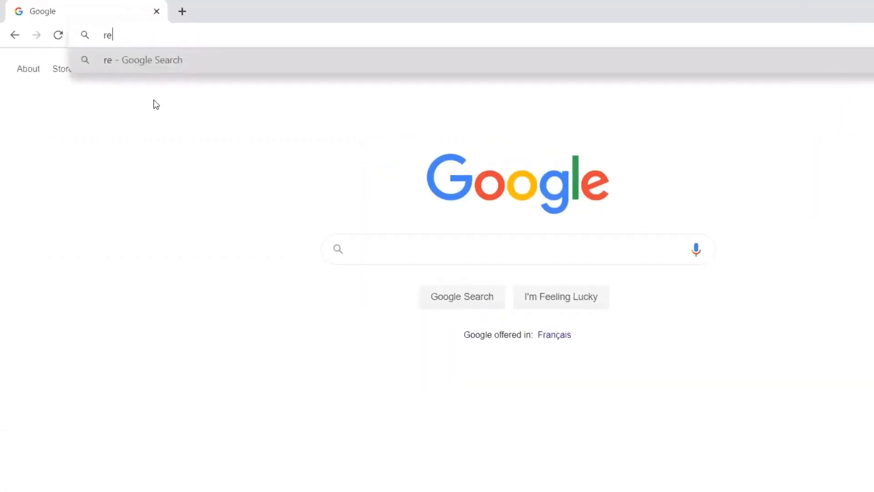
{"action": "type", "text": "ma"}
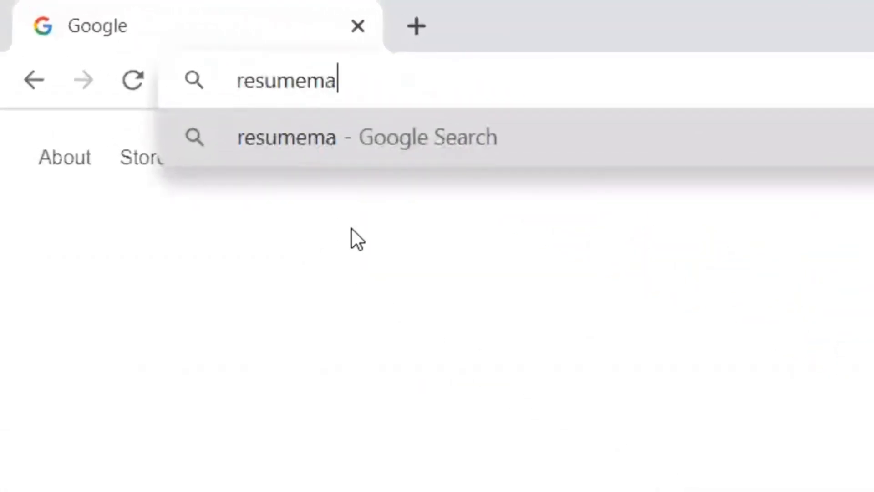
{"action": "type", "text": "ker.online"}
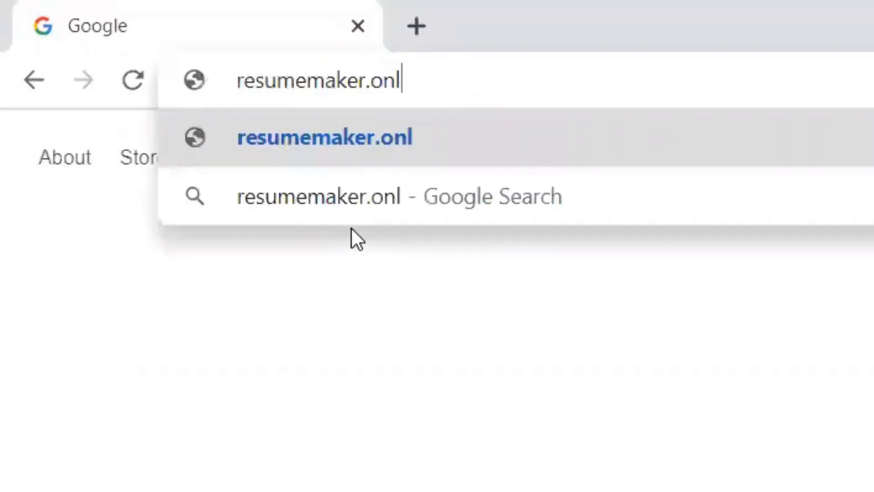
{"action": "key", "text": "Return"}
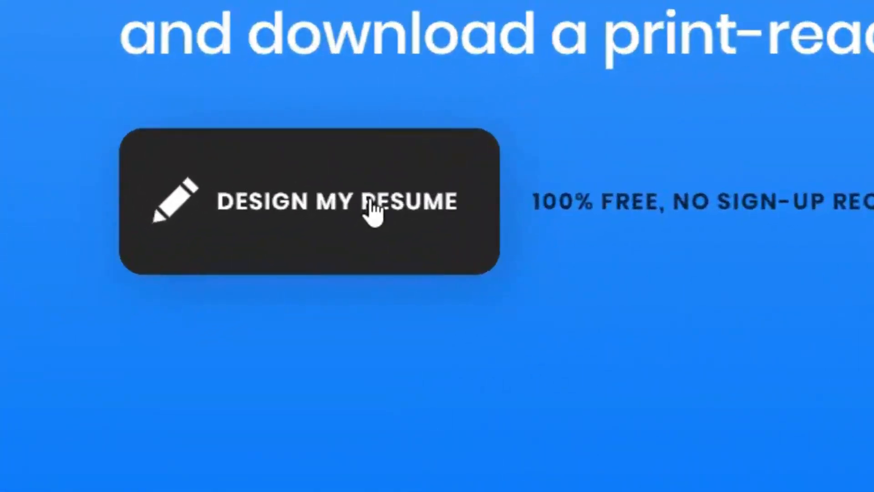
- Start a new resume design and load the profile photo from the Desktop into the picture slot
{"action": "left_click", "coordinate": [350, 214]}
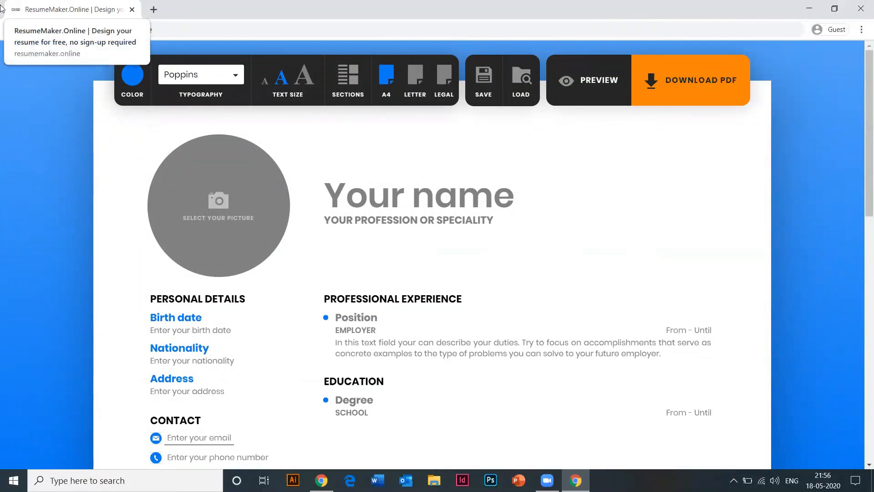
{"action": "left_click", "coordinate": [221, 203]}
{"action": "left_click", "coordinate": [46, 85]}
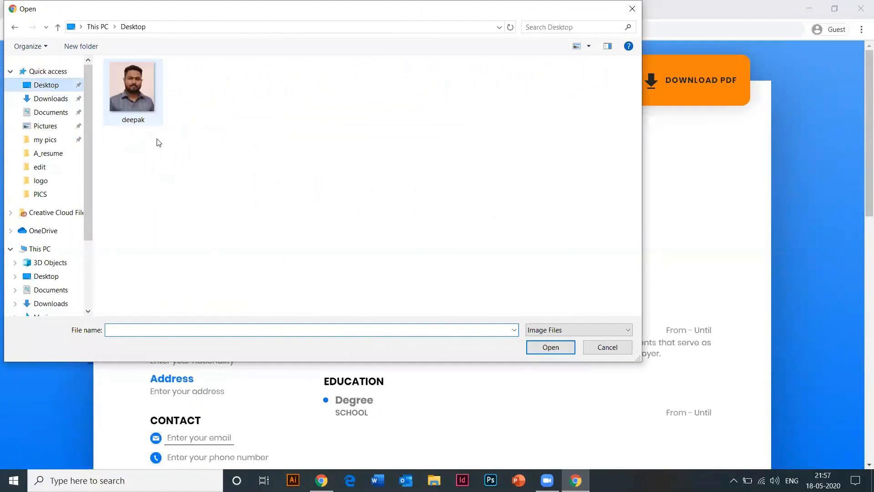
{"action": "left_click", "coordinate": [138, 109]}
{"action": "left_click", "coordinate": [550, 347]}
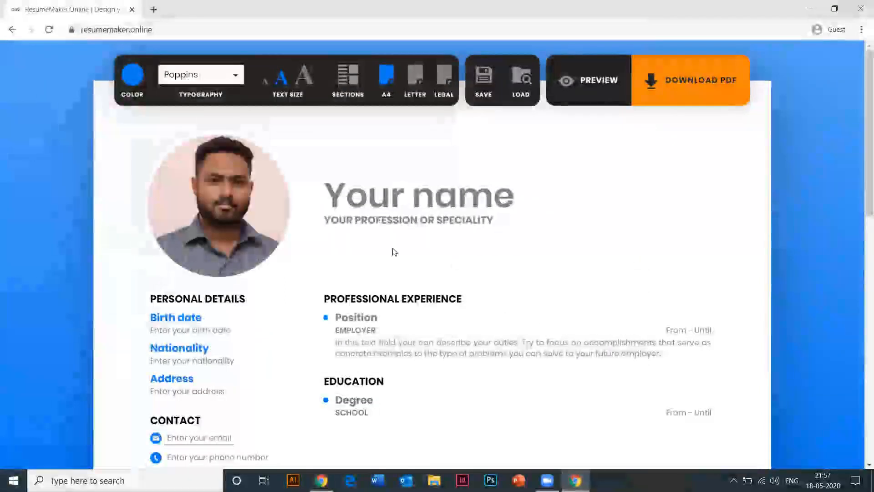
{"action": "left_click", "coordinate": [408, 193]}
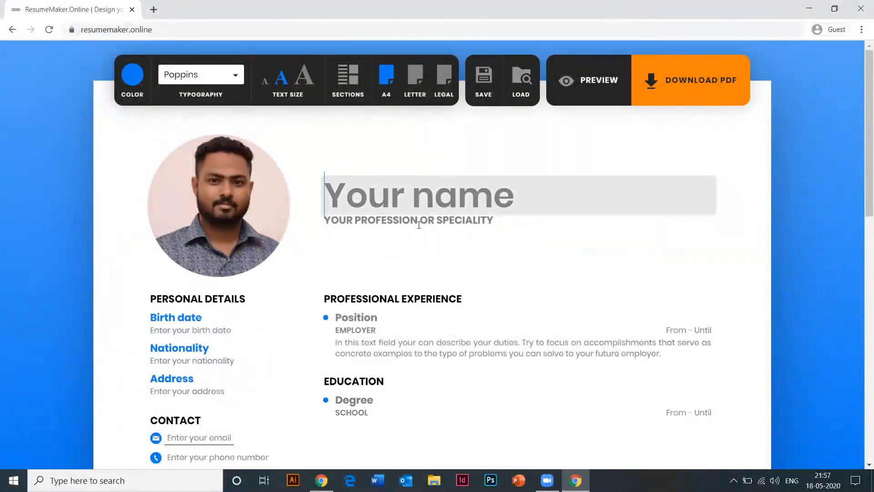
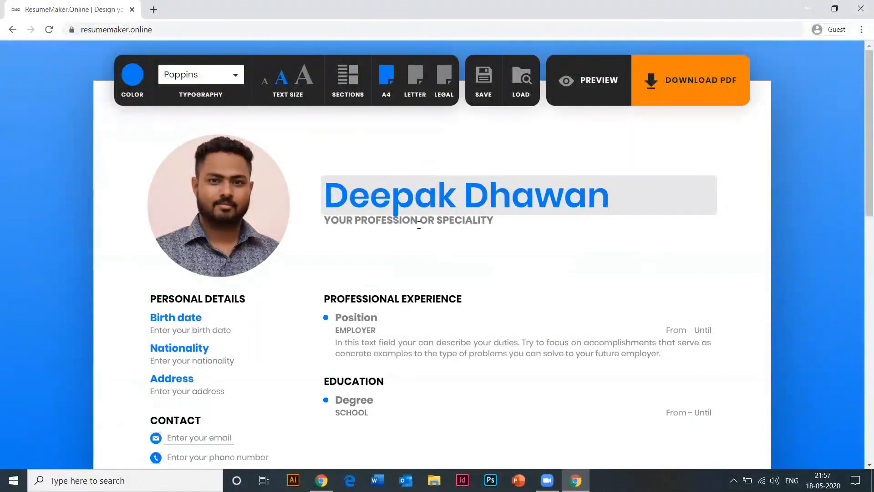
- Enter the person's full name in the heading and FREELANCER as the profession
{"action": "left_click", "coordinate": [419, 224]}
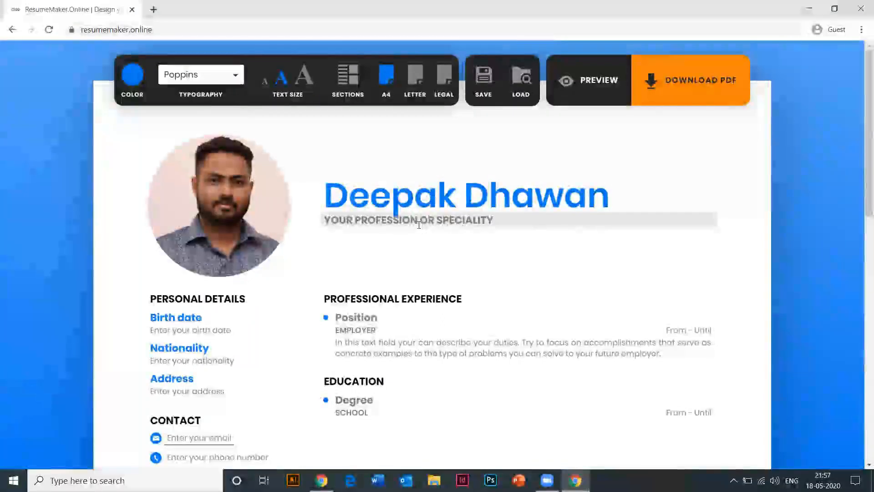
{"action": "type", "text": "FREE"}
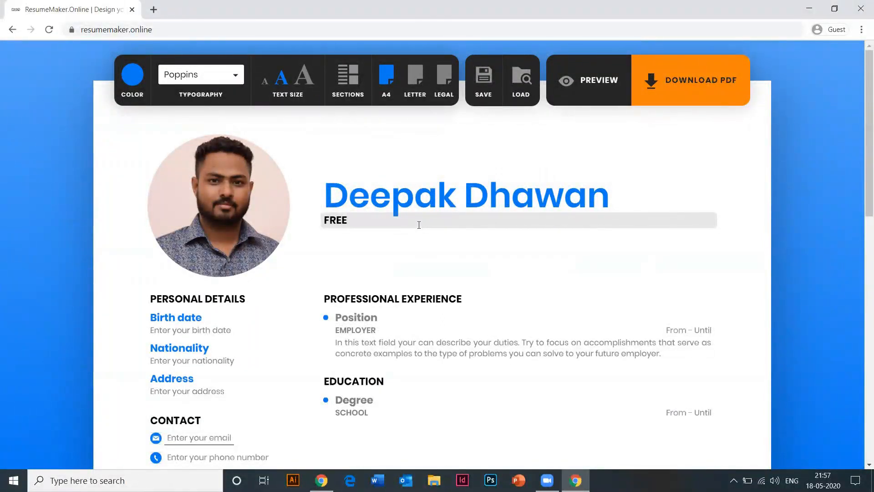
{"action": "type", "text": "LANCER"}
{"action": "left_click", "coordinate": [180, 330]}
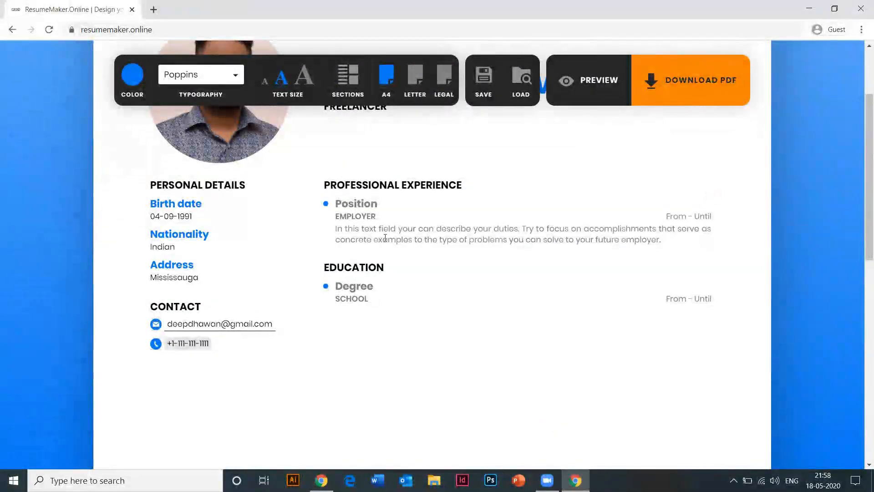
- Fill in the marketing manager role at VODAFONE INDIA and the Marketing Communications, MBA and B.Tech education entries
{"action": "left_click", "coordinate": [361, 203]}
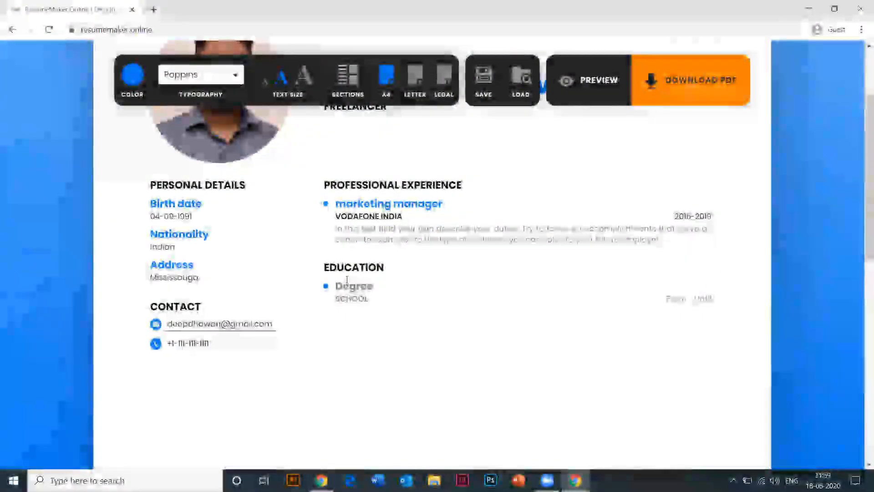
{"action": "left_click", "coordinate": [347, 286]}
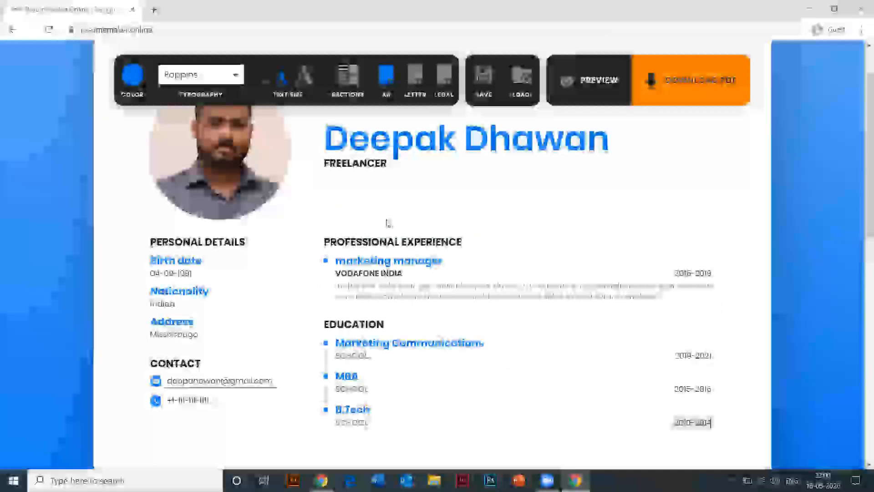
{"action": "left_click", "coordinate": [353, 87]}
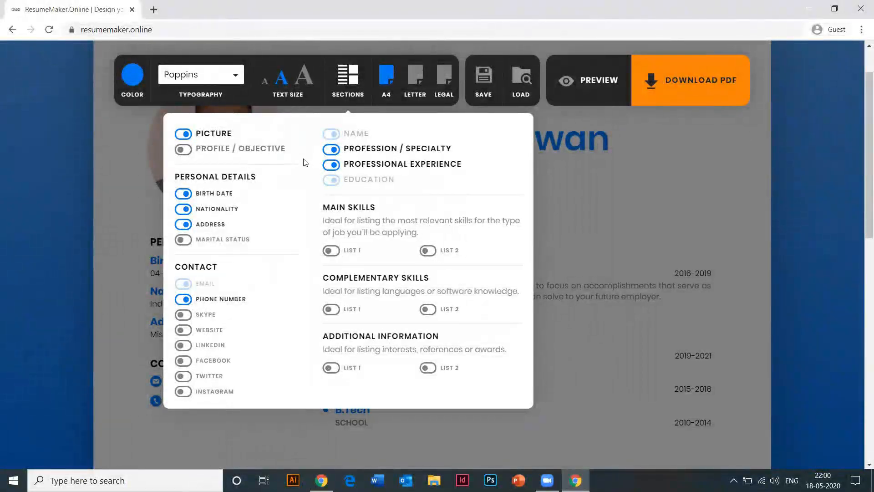
- Add a Profile / Objective section and leave the marital status entry switched off
{"action": "left_click", "coordinate": [186, 154]}
{"action": "left_click", "coordinate": [191, 156]}
{"action": "left_click", "coordinate": [191, 155]}
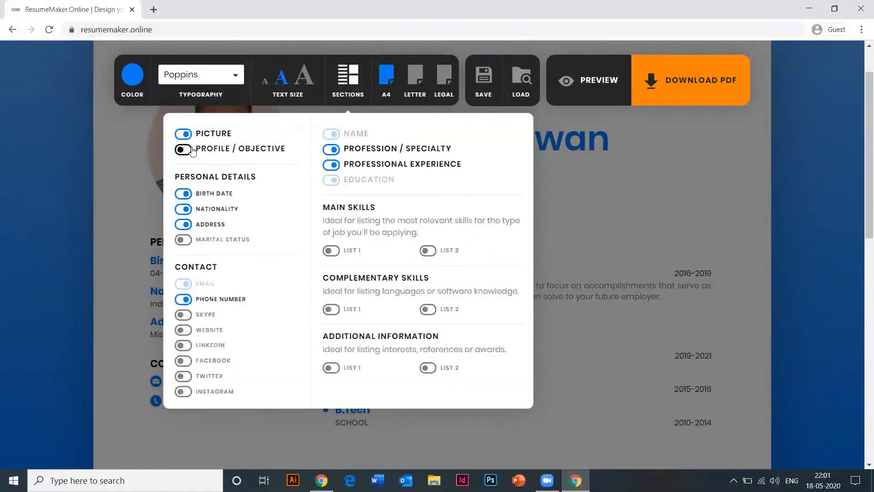
{"action": "left_click", "coordinate": [190, 155]}
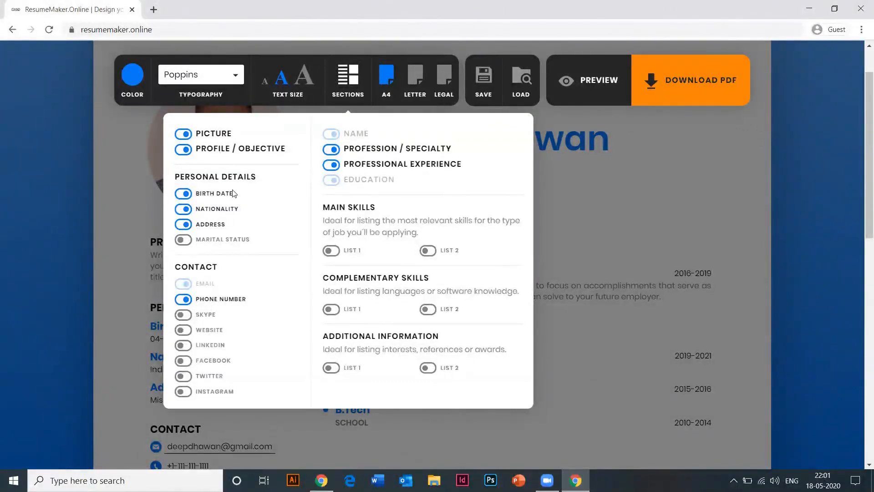
{"action": "left_click", "coordinate": [189, 244]}
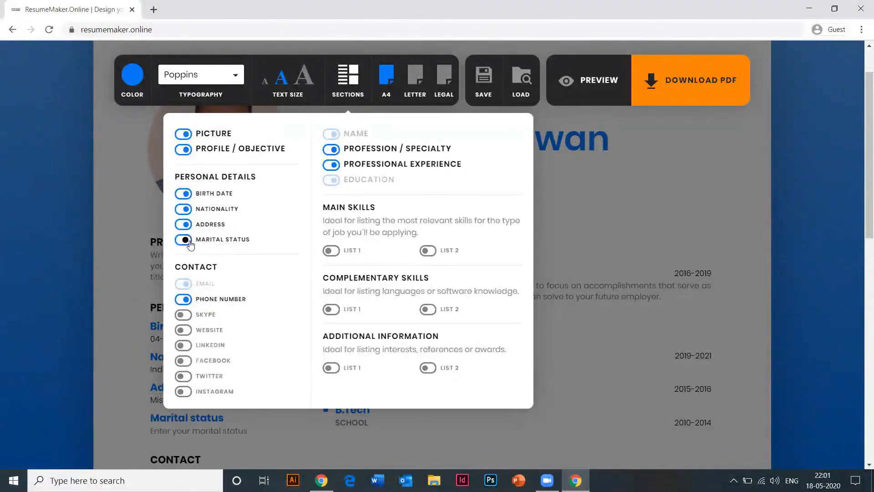
{"action": "left_click", "coordinate": [191, 244]}
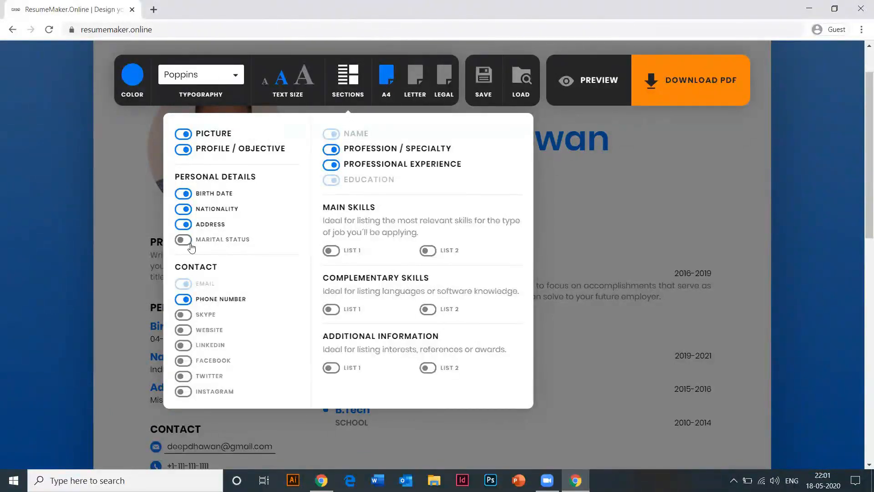
{"action": "left_click", "coordinate": [190, 244]}
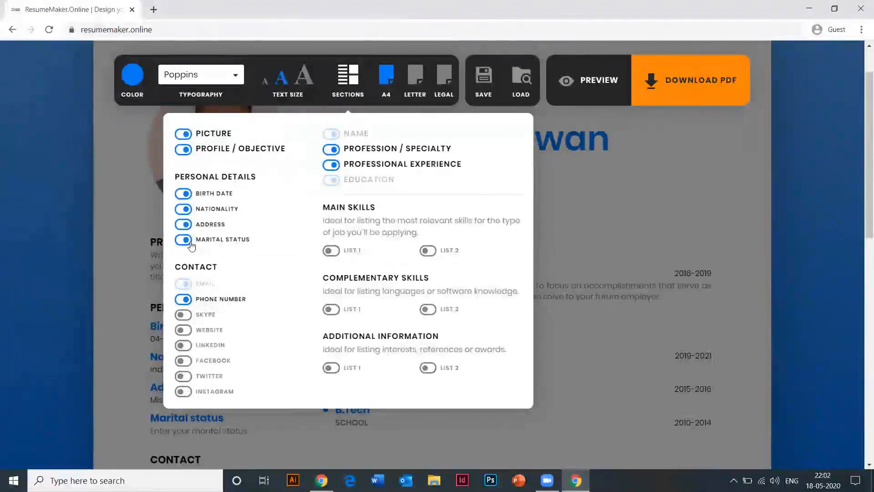
{"action": "left_click", "coordinate": [190, 244]}
- Add a LinkedIn contact line plus Main Skills, Complementary Skills and Additional Information lists
{"action": "scroll", "coordinate": [193, 241], "scroll_direction": "down", "scroll_amount": 1}
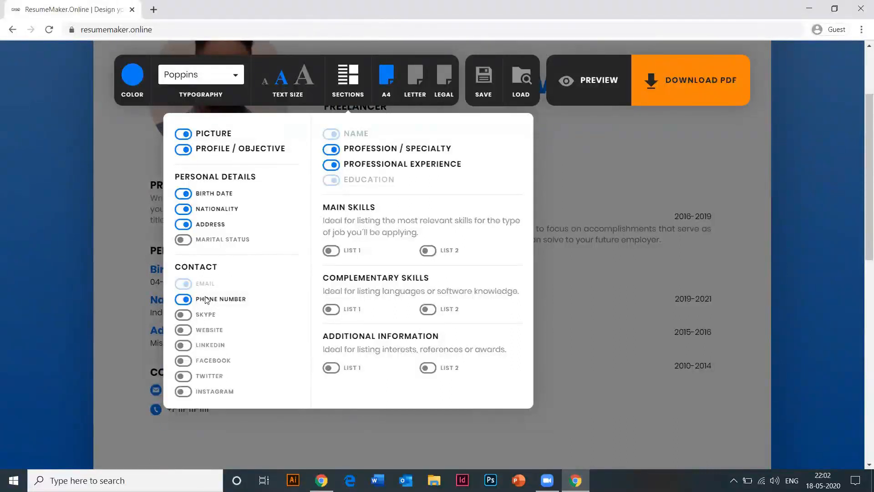
{"action": "left_click", "coordinate": [183, 346]}
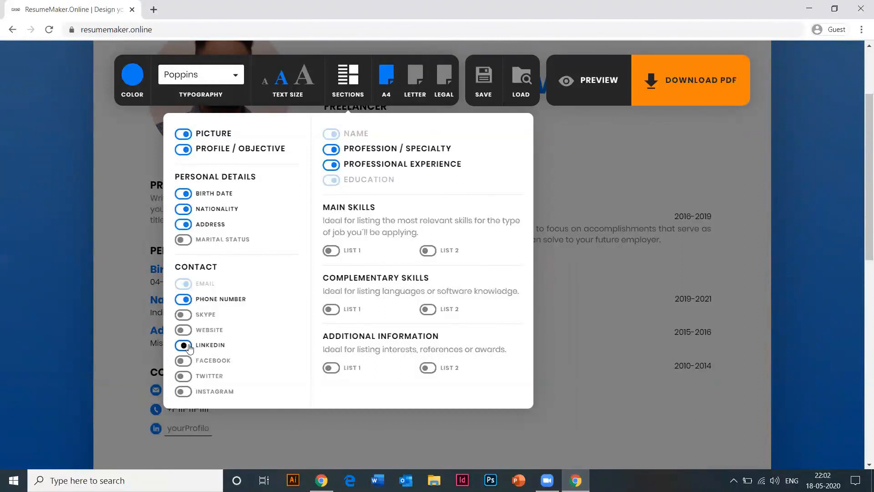
{"action": "left_click", "coordinate": [331, 251]}
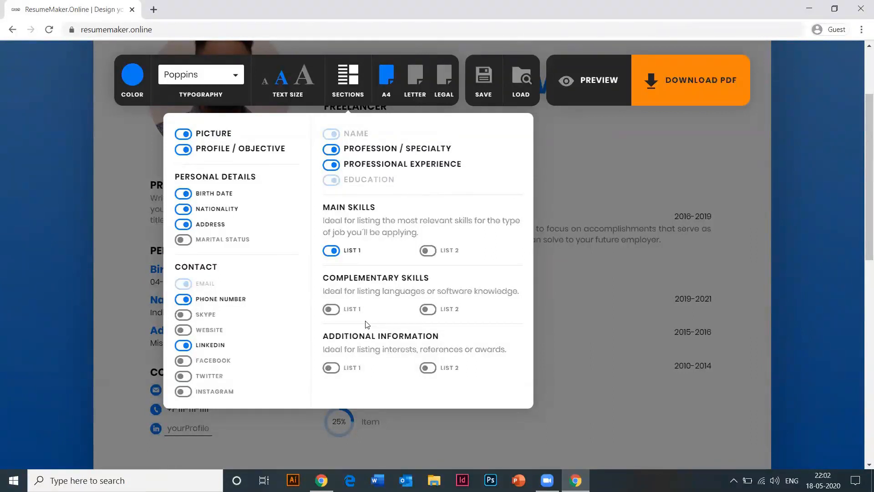
{"action": "left_click", "coordinate": [331, 311]}
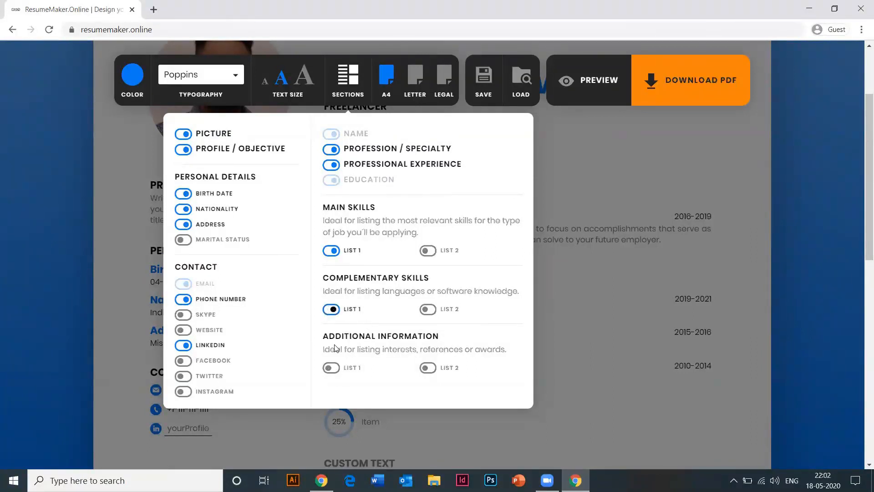
{"action": "left_click", "coordinate": [333, 369]}
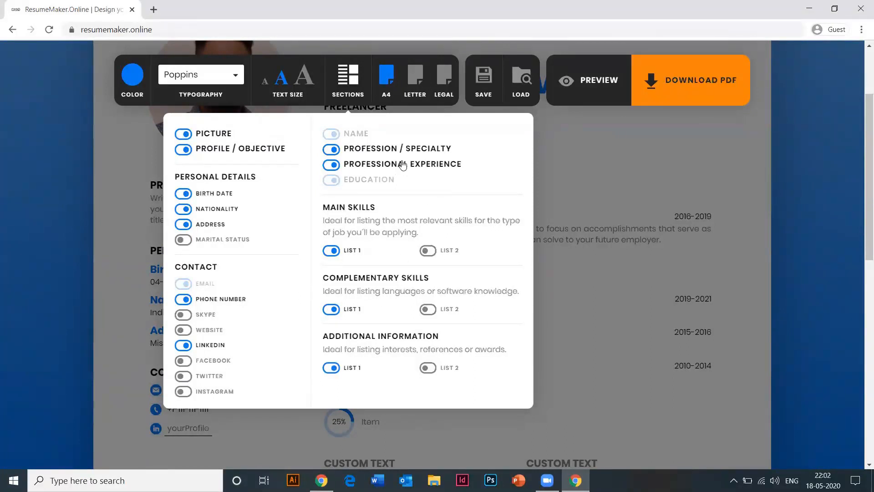
{"action": "left_click", "coordinate": [553, 146]}
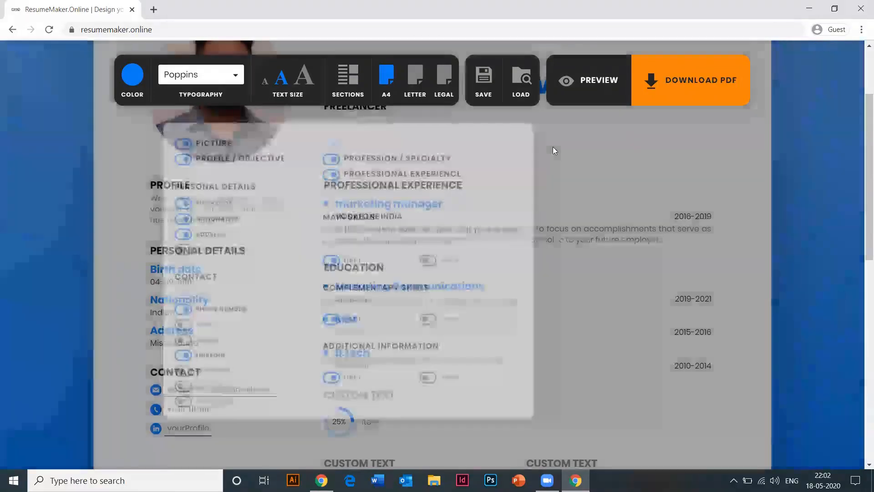
- Rename the section PROFESSIONAL SKILLS and list Microsoft Office as the first skill at 100%
{"action": "scroll", "coordinate": [433, 277], "scroll_direction": "down", "scroll_amount": 3}
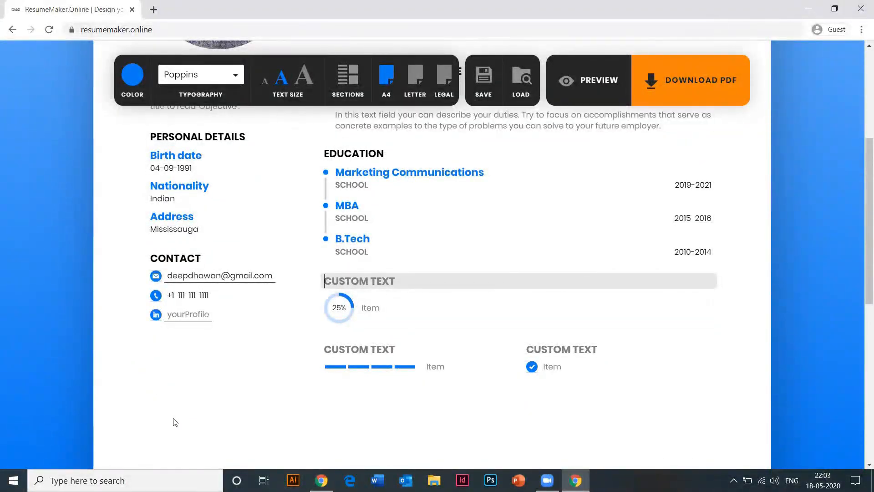
{"action": "type", "text": "PROF"}
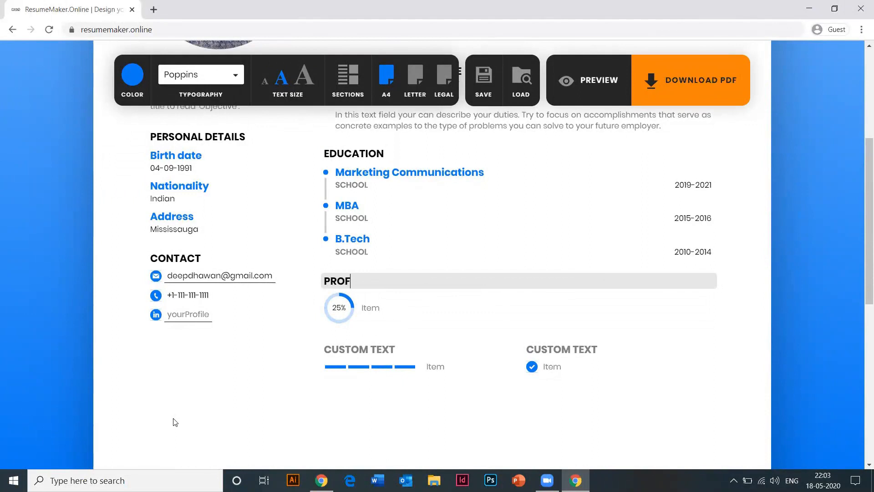
{"action": "type", "text": "ESSIONAL SKILLS"}
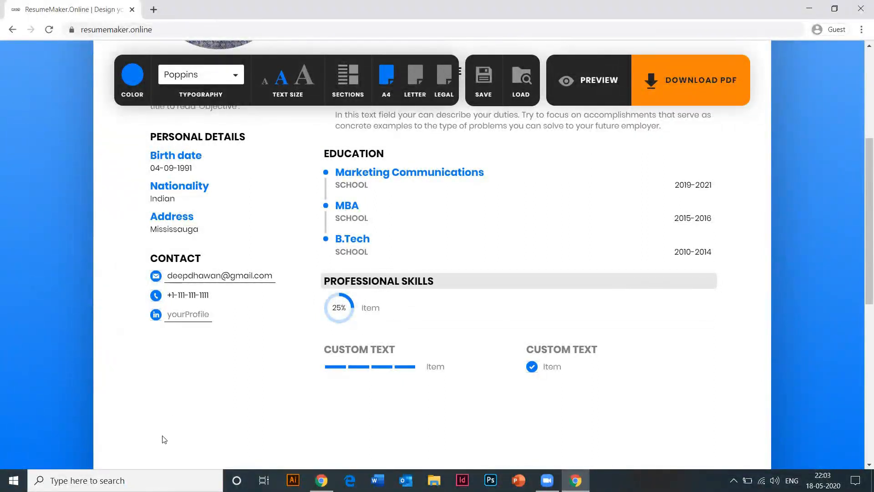
{"action": "left_click", "coordinate": [346, 314]}
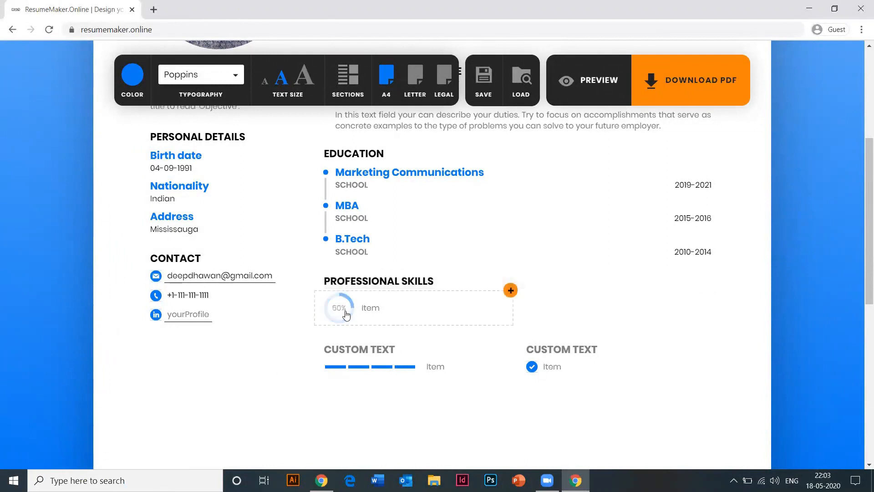
{"action": "left_click", "coordinate": [346, 314]}
{"action": "left_click", "coordinate": [346, 314]}
{"action": "left_click", "coordinate": [391, 313]}
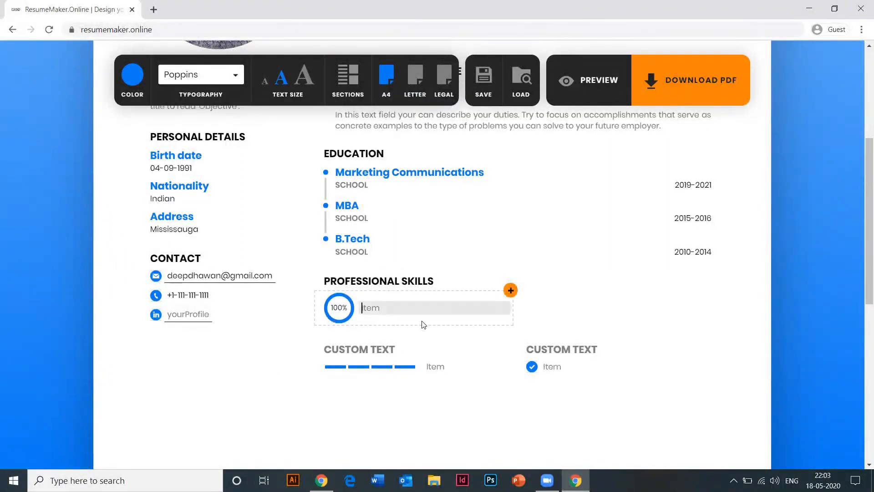
{"action": "type", "text": "Microsoft Office"}
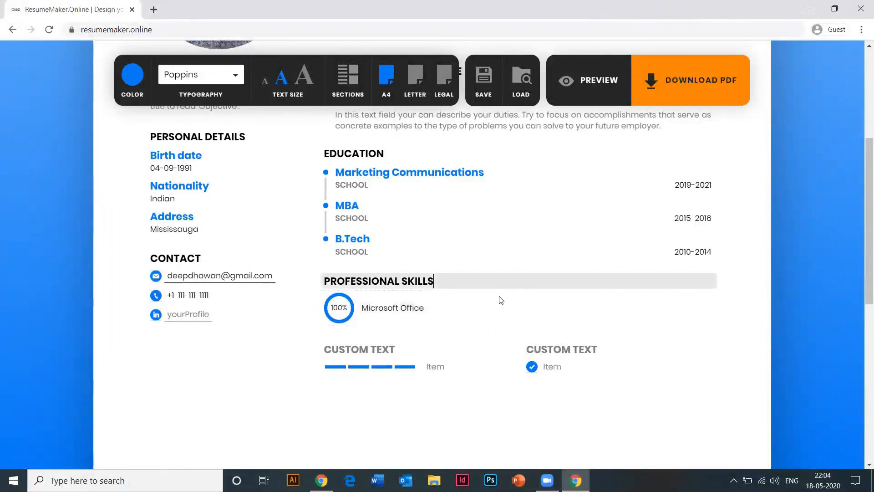
- Add a second skill, Adobe creative suite, at 100% level
{"action": "left_click", "coordinate": [510, 290]}
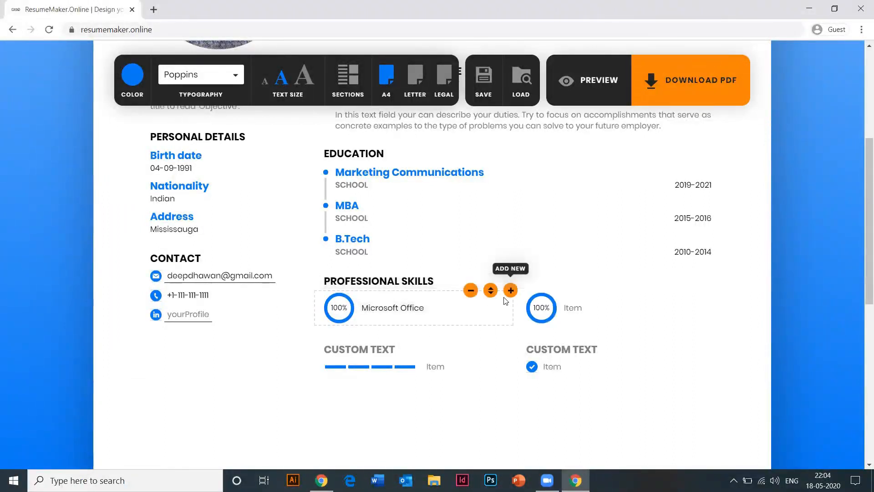
{"action": "left_click", "coordinate": [565, 305]}
{"action": "type", "text": "Ad"}
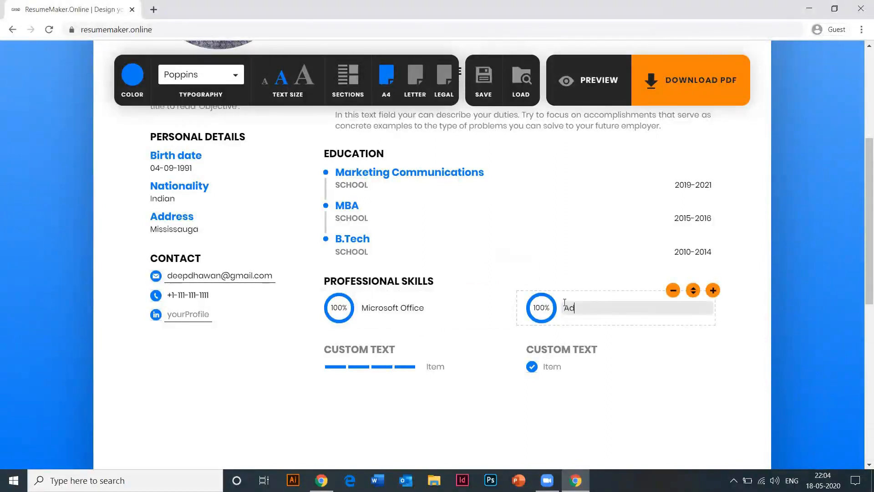
{"action": "type", "text": "ate"}
{"action": "key", "text": "BackSpace"}
{"action": "type", "text": "ive S"}
{"action": "key", "text": "BackSpace"}
{"action": "type", "text": "suite"}
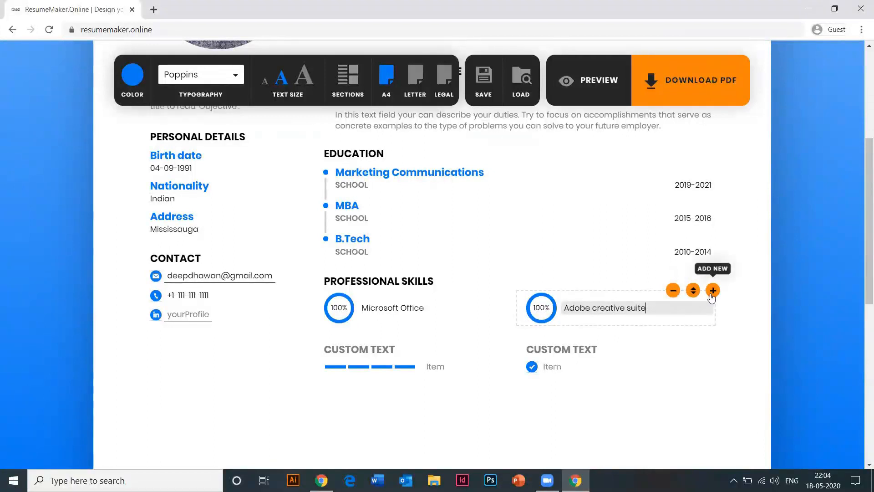
{"action": "left_click", "coordinate": [538, 314]}
{"action": "left_click", "coordinate": [539, 314]}
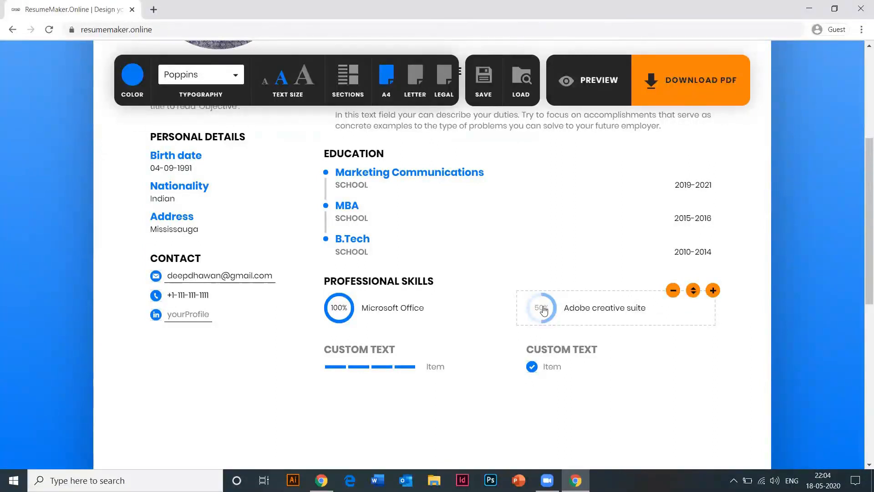
{"action": "left_click", "coordinate": [544, 309]}
{"action": "left_click", "coordinate": [544, 310]}
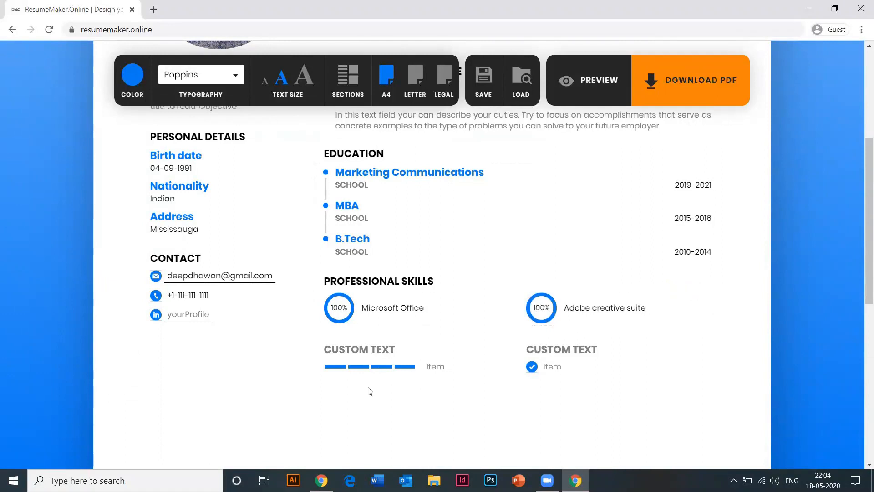
- Enter the person's LinkedIn profile address in the LinkedIn contact field
{"action": "left_click", "coordinate": [199, 315]}
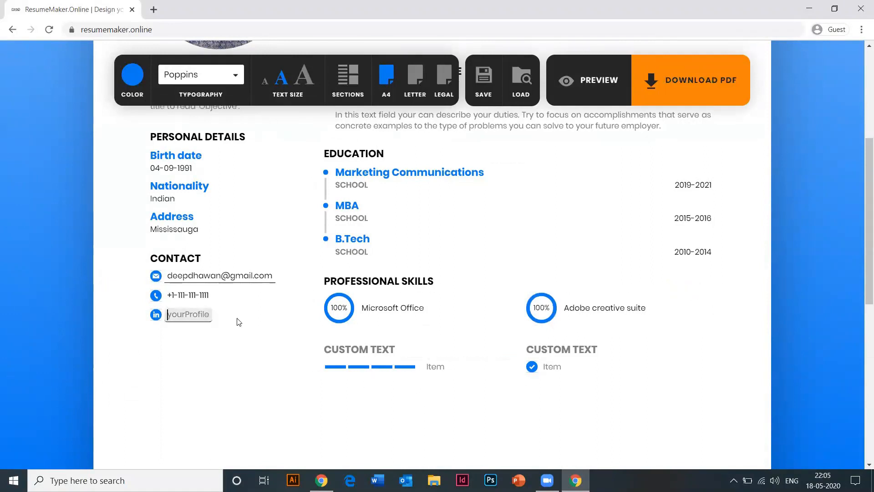
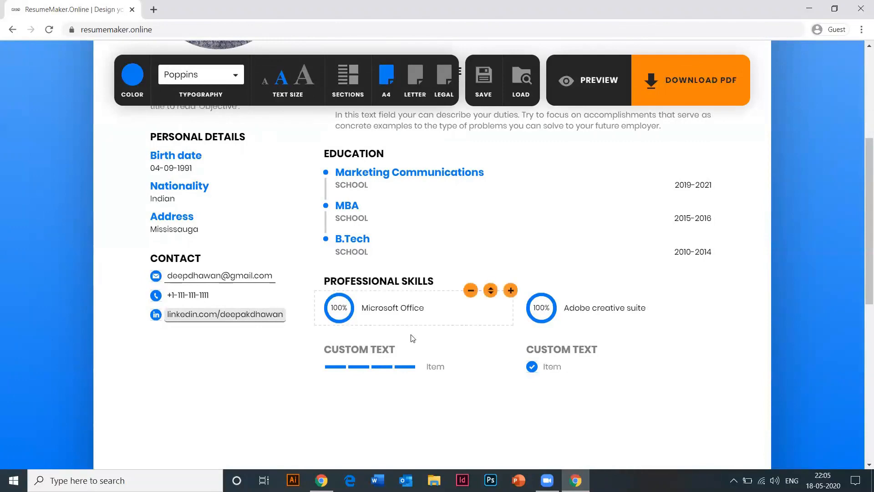
{"action": "scroll", "coordinate": [512, 176], "scroll_direction": "up", "scroll_amount": 5}
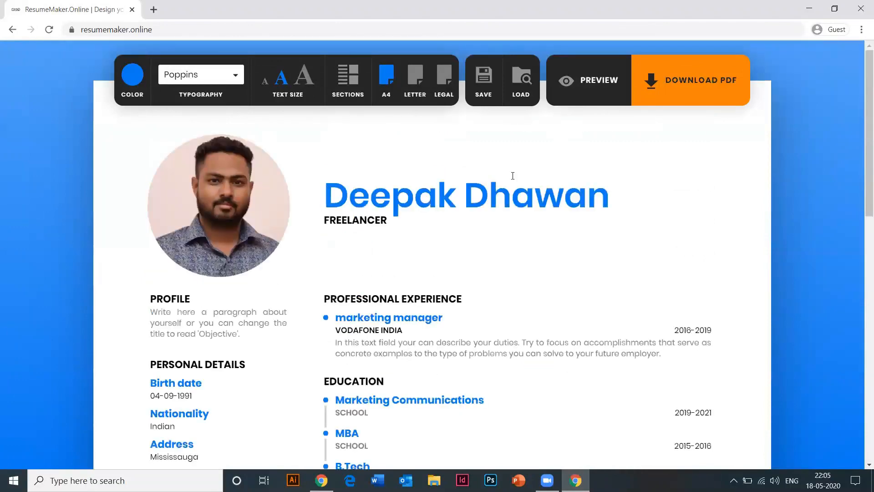
- Preview the resume, download it as a PDF, and close the downloads bar
{"action": "left_click", "coordinate": [562, 82]}
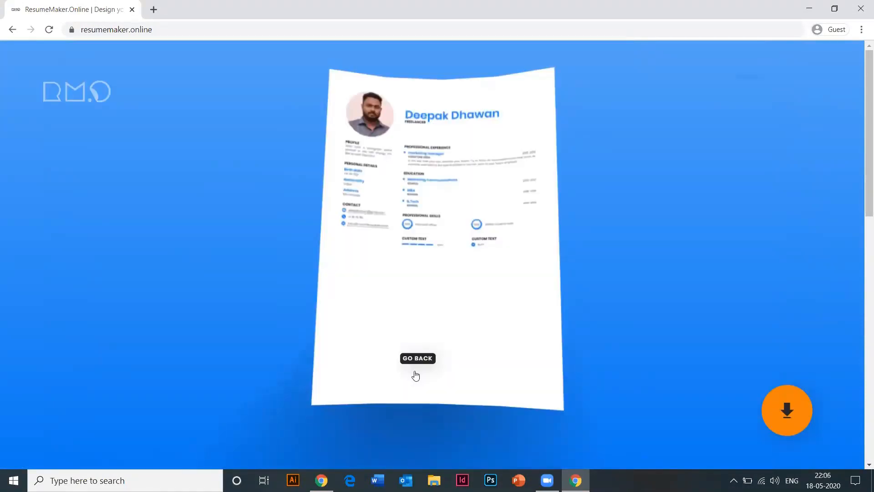
{"action": "left_click", "coordinate": [418, 324]}
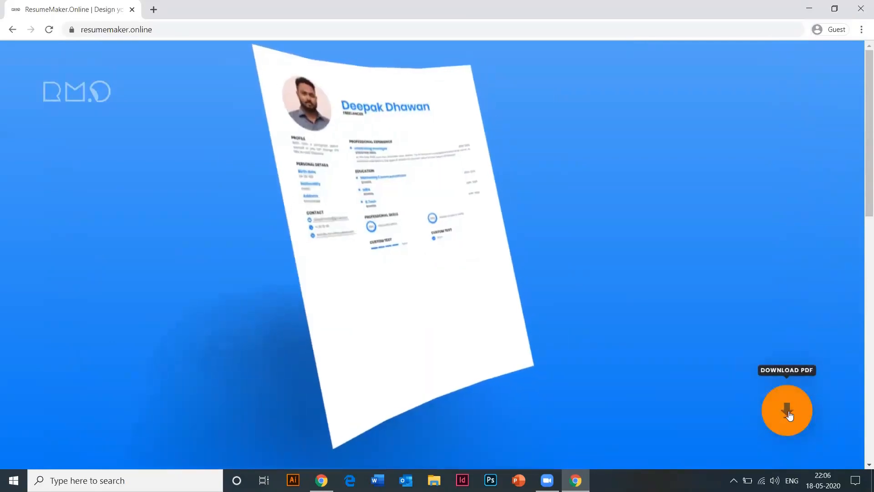
{"action": "left_click", "coordinate": [789, 415]}
{"action": "left_click", "coordinate": [56, 456]}
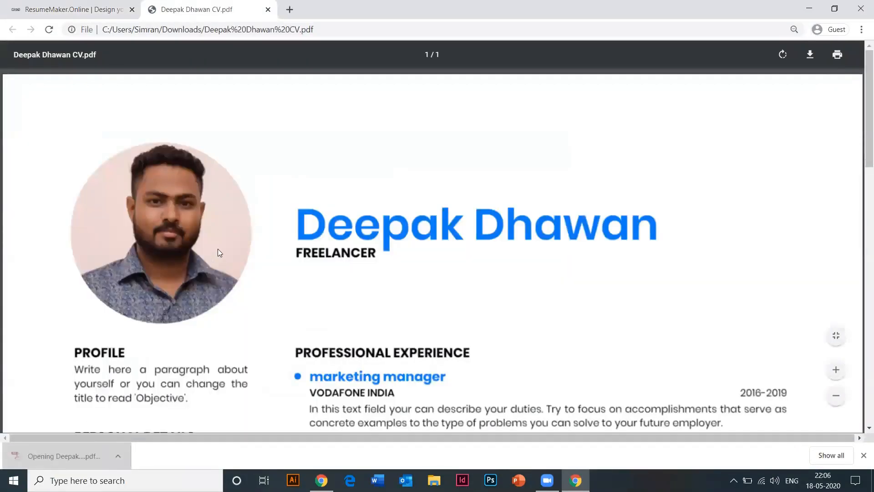
{"action": "scroll", "coordinate": [218, 248], "scroll_direction": "down", "scroll_amount": 1}
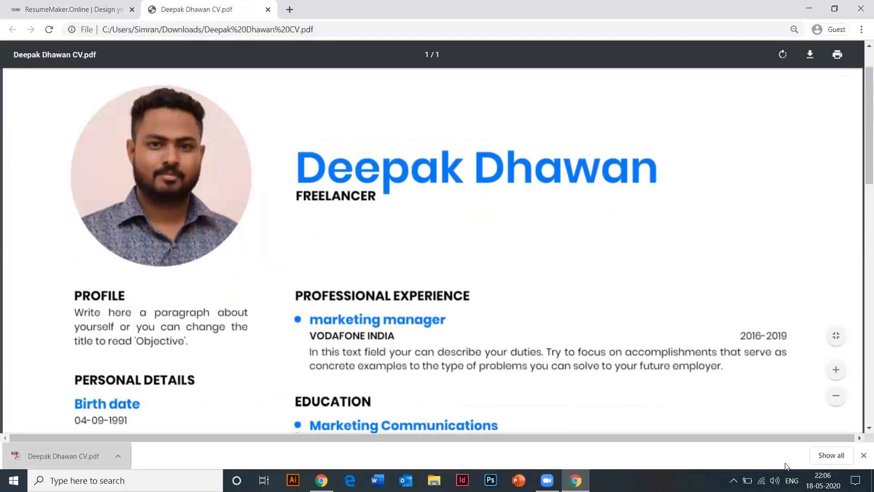
{"action": "left_click", "coordinate": [863, 456]}
{"action": "scroll", "coordinate": [773, 433], "scroll_direction": "up", "scroll_amount": 1}
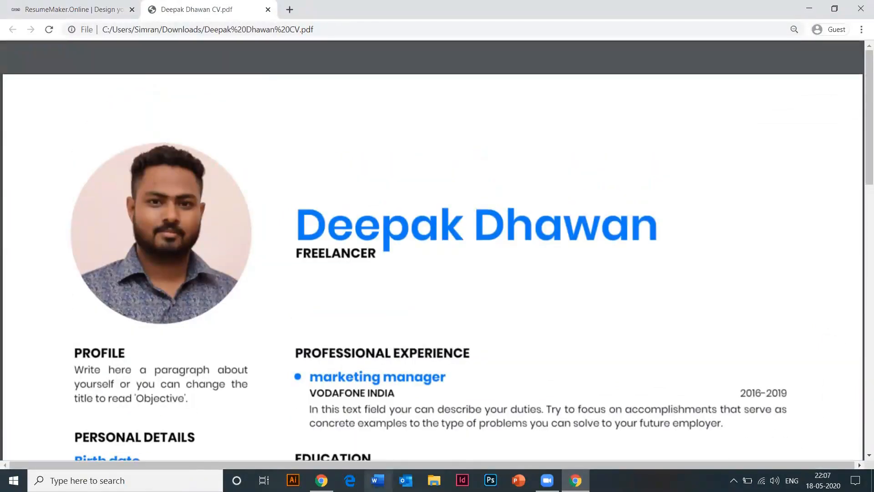